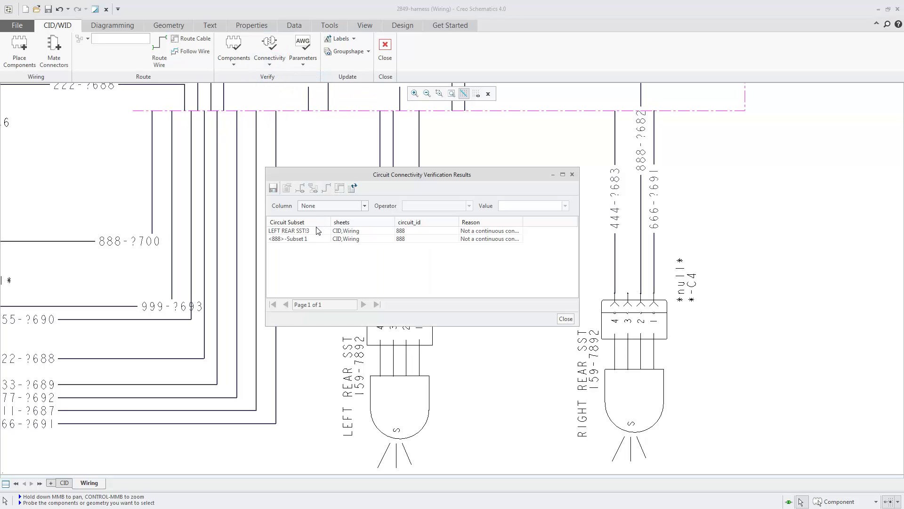
Inspect the LEFT REAR SST!3 and <888>-Subset 1 continuity failures on the wiring sheet
click(316, 234)
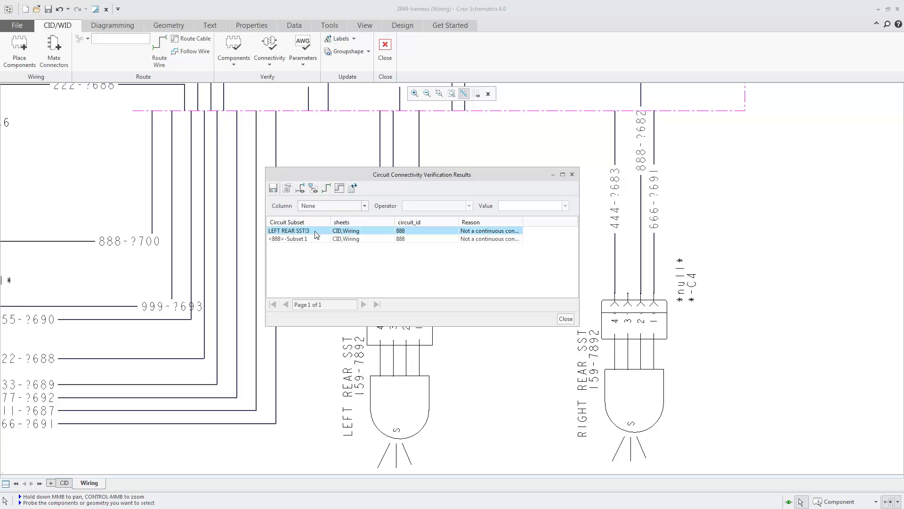
double_click(316, 233)
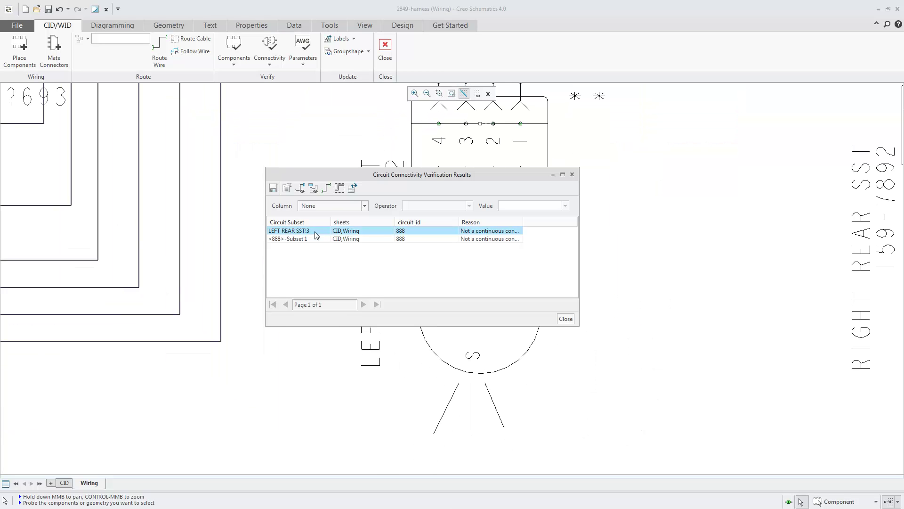
click(316, 240)
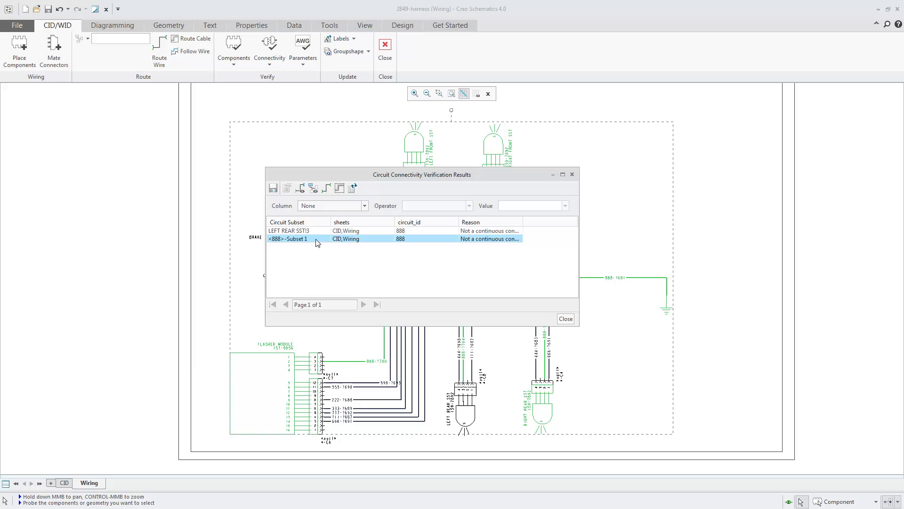
drag(370, 176, 318, 158)
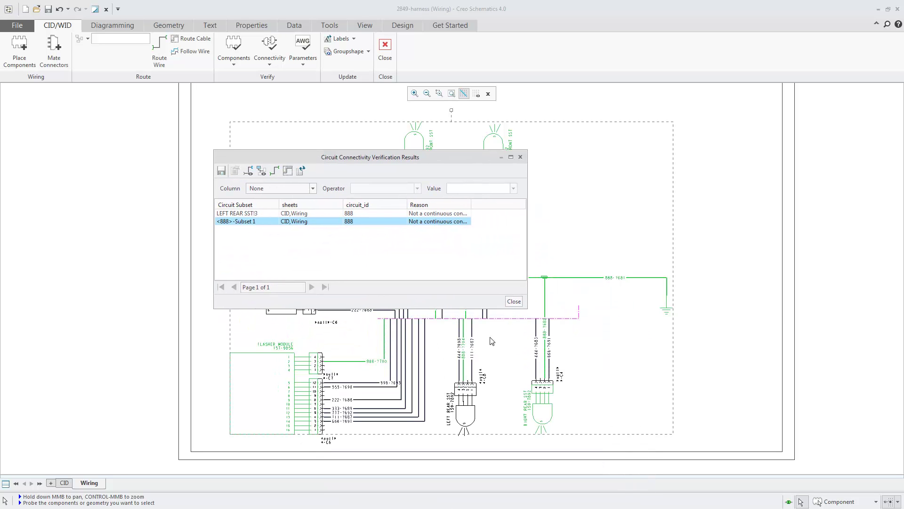
scroll(491, 342, up, 2)
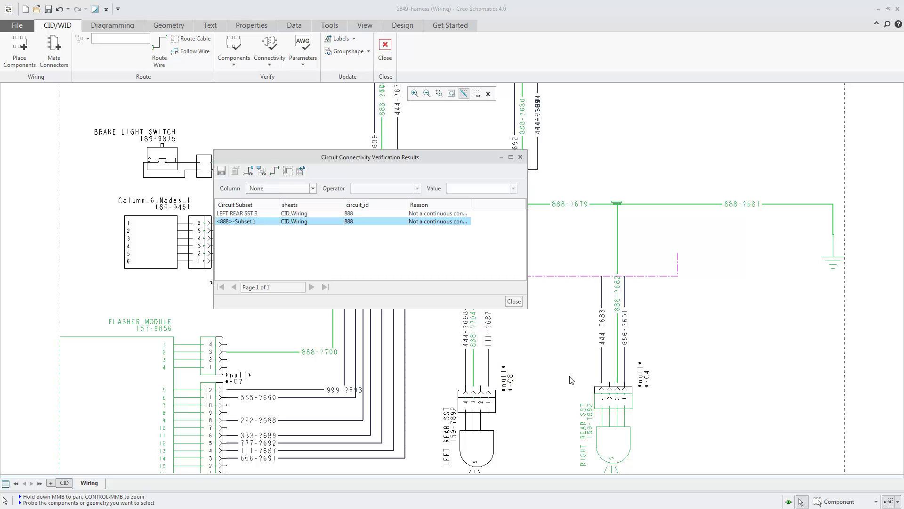
scroll(572, 379, up, 2)
scroll(574, 380, up, 1)
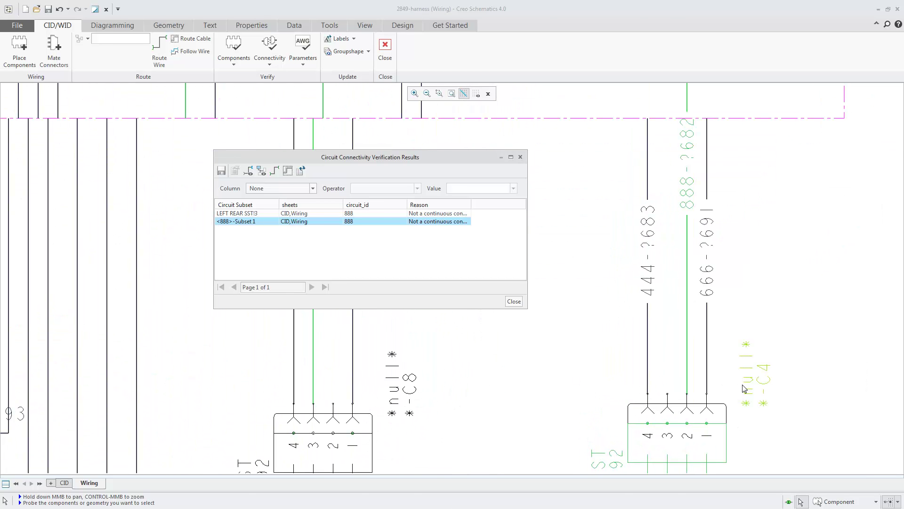
click(302, 213)
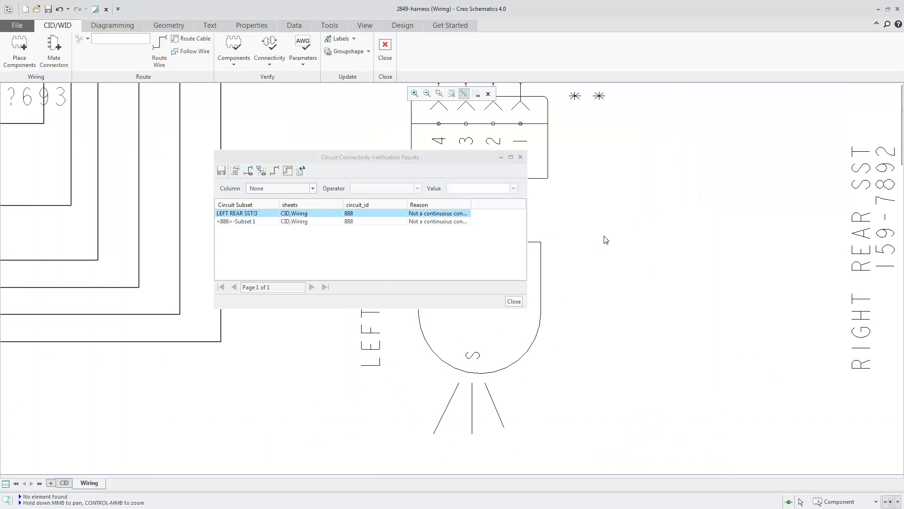
middle_drag(603, 238, 709, 415)
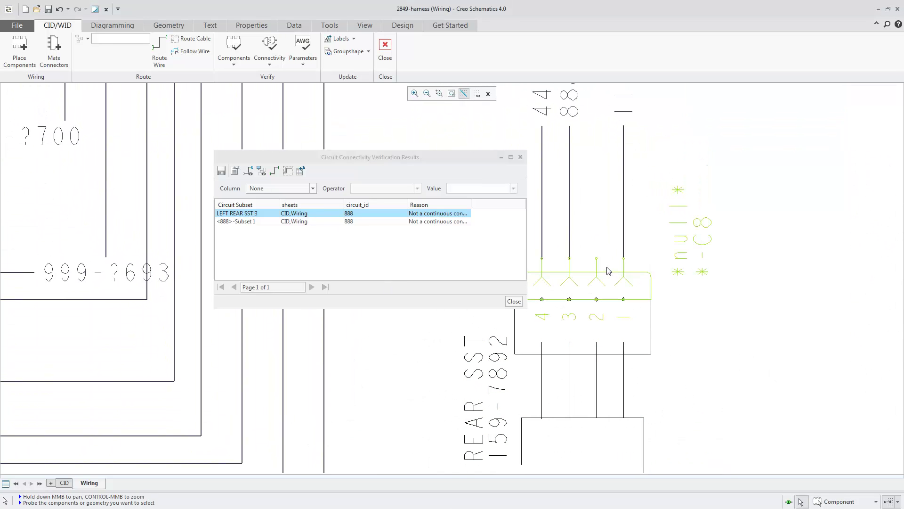
Close the circuit results and run the port connectivity check
click(522, 157)
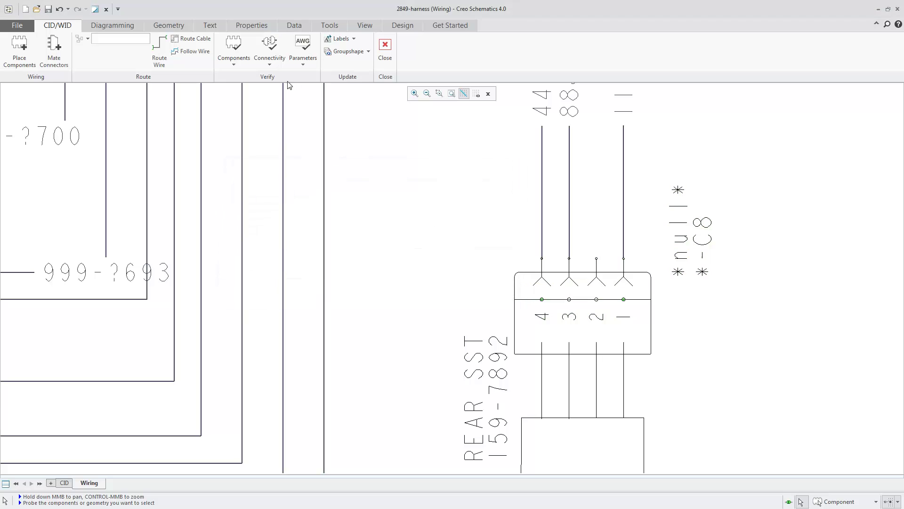
click(270, 65)
click(280, 86)
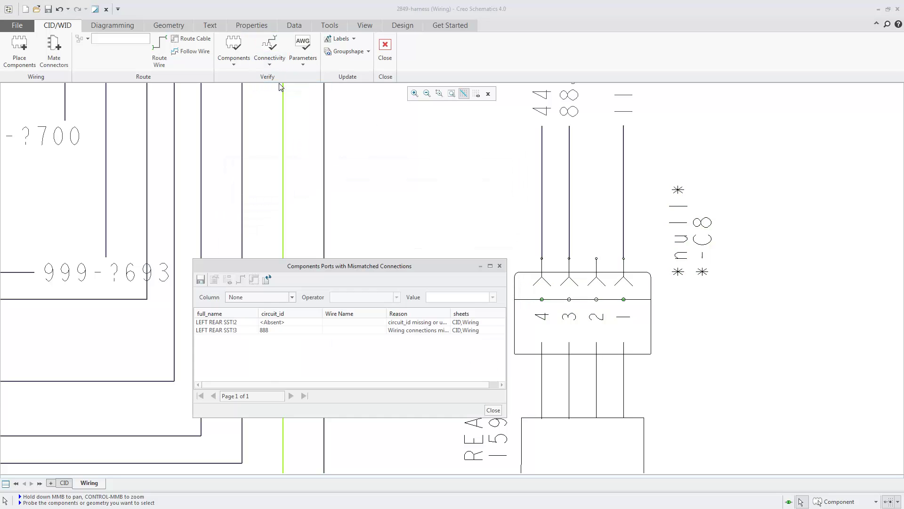
drag(327, 266, 364, 187)
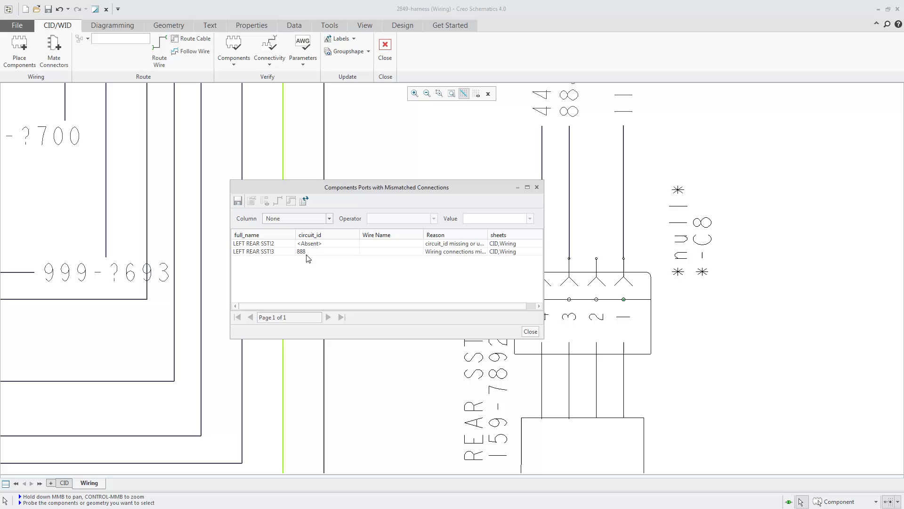
View mismatched LEFT REAR SST!2 on the CID sheet and !3 on the Wiring sheet
click(309, 248)
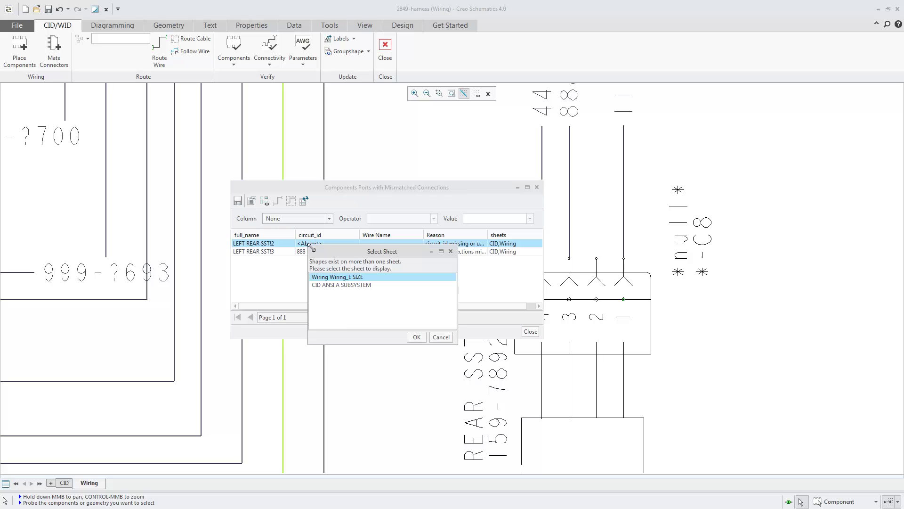
double_click(352, 286)
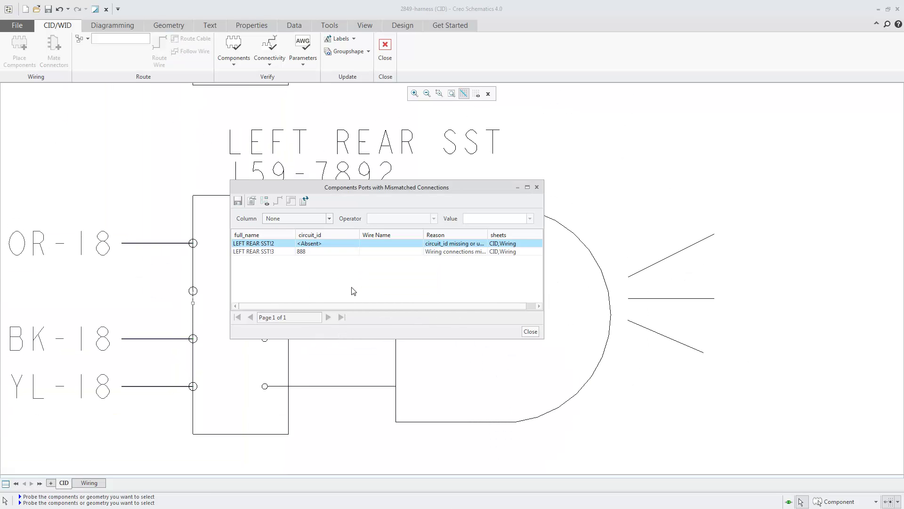
click(314, 252)
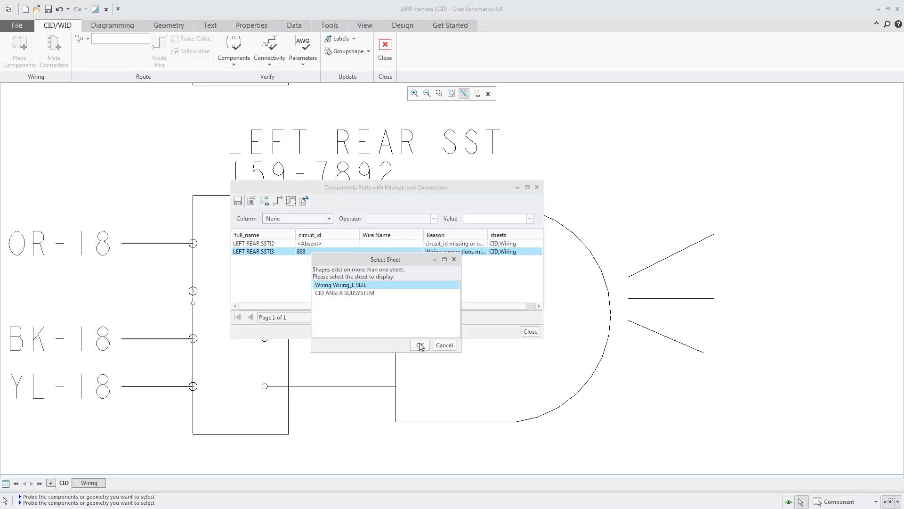
click(421, 346)
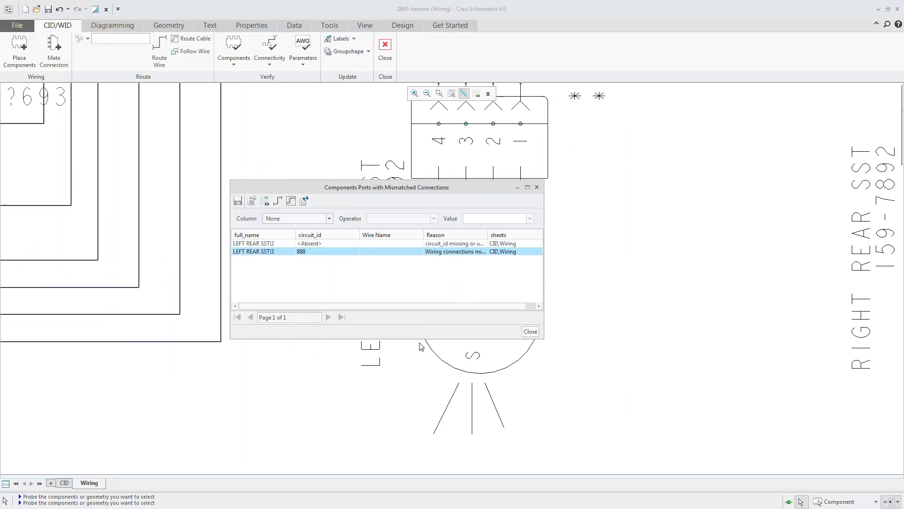
Move circuit 888's wire from LEFT REAR SST pin 3 to pin 2, then rerun circuit connectivity
click(530, 331)
scroll(520, 318, up, 2)
scroll(515, 384, up, 1)
scroll(494, 466, up, 2)
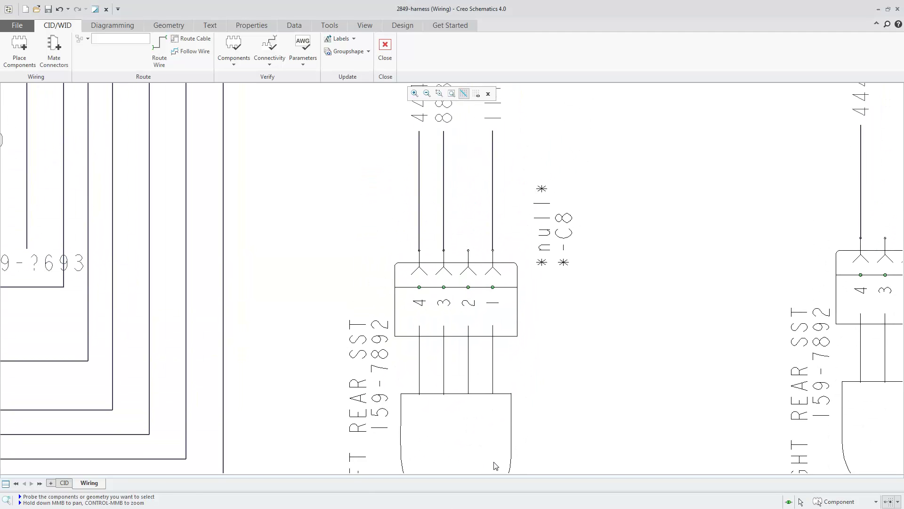
click(446, 238)
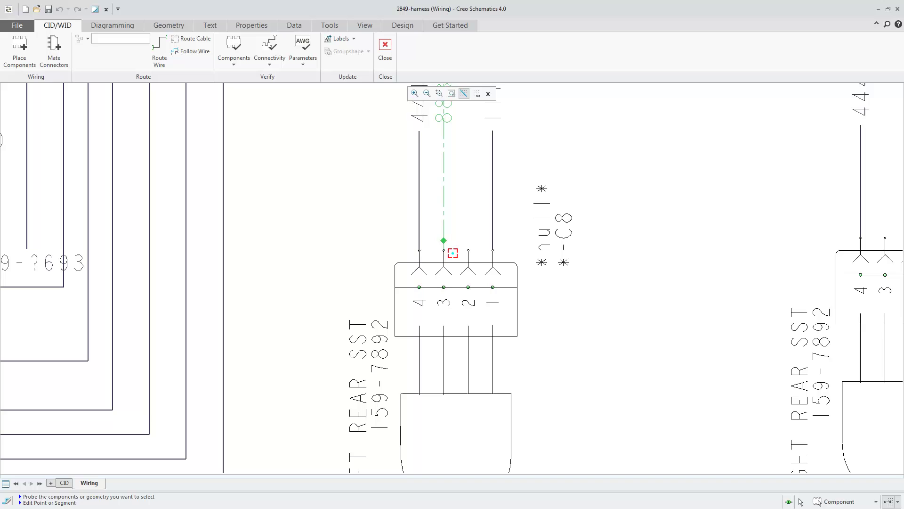
drag(450, 256, 471, 254)
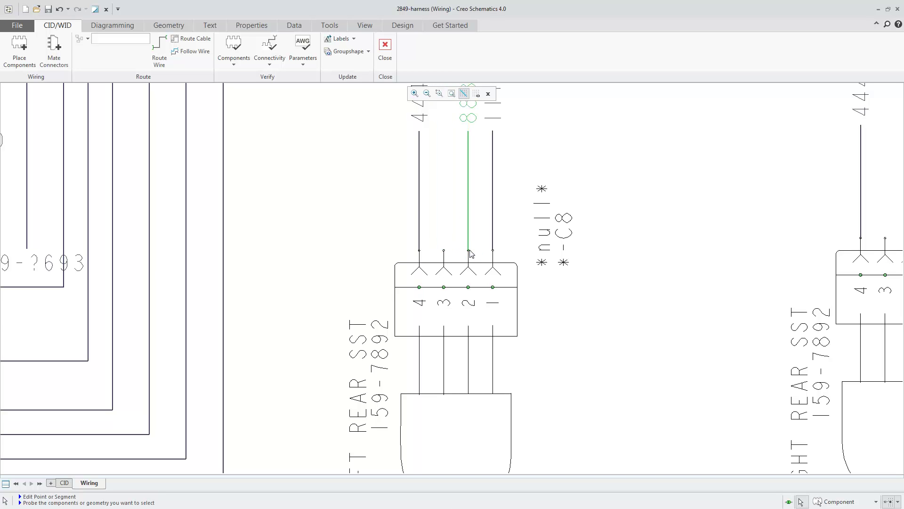
click(270, 63)
click(272, 79)
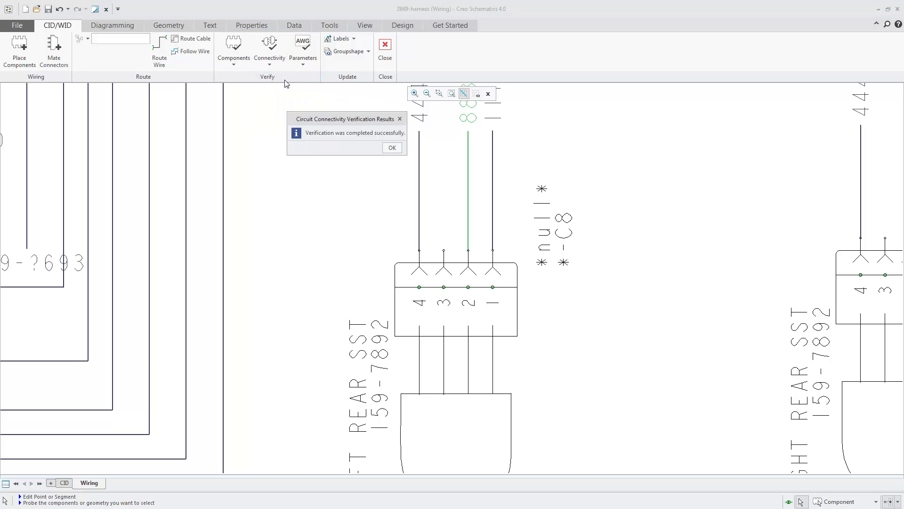
Dismiss the circuit check success message and rerun the port connectivity check
click(392, 147)
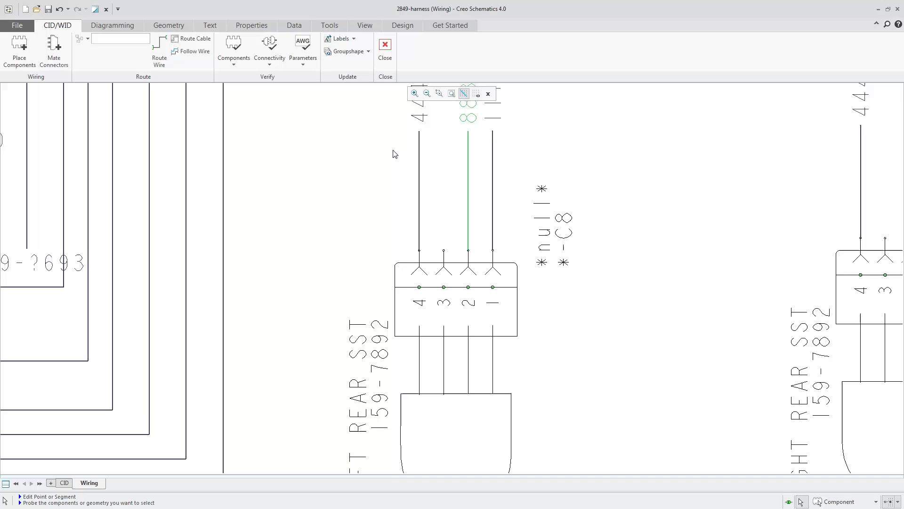
click(272, 65)
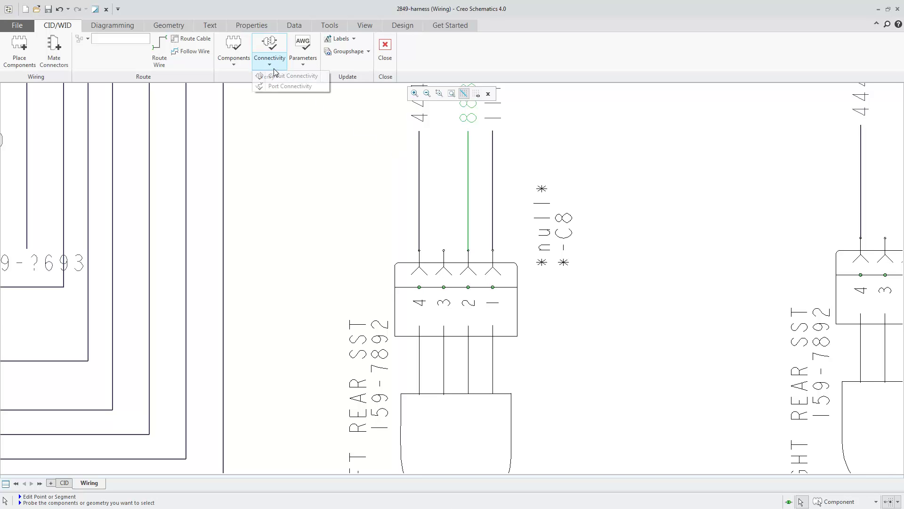
click(283, 91)
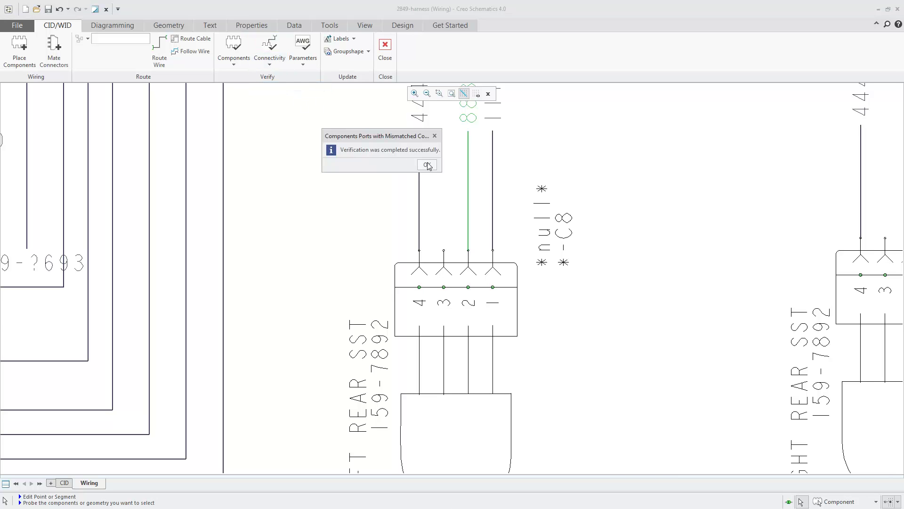